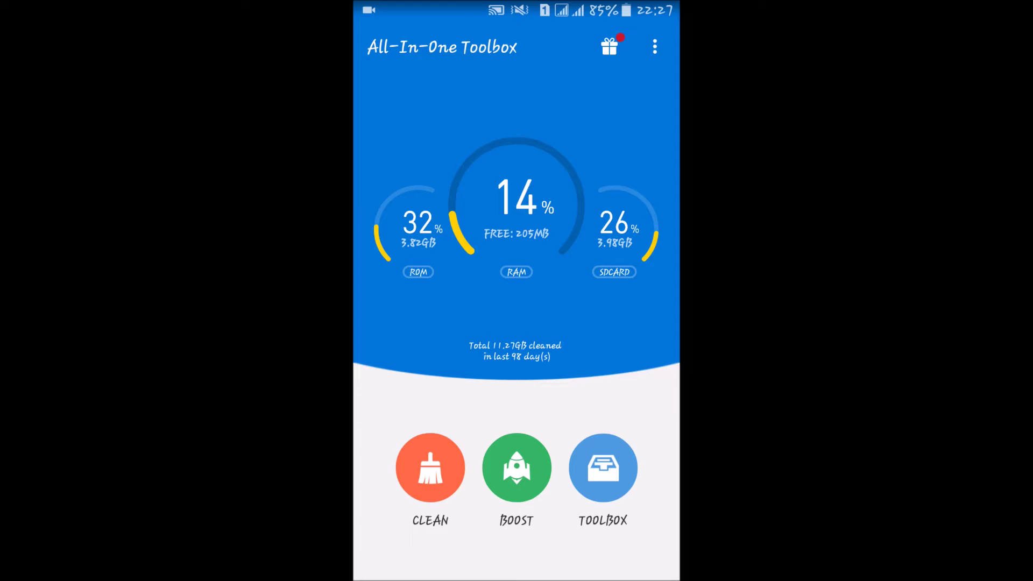
- Open Boot Speedup from the TOOLBOX tools to see which user apps start at boot
{"action": "left_click", "coordinate": [602, 468]}
{"action": "scroll", "coordinate": [516, 322], "scroll_direction": "down", "scroll_amount": 3}
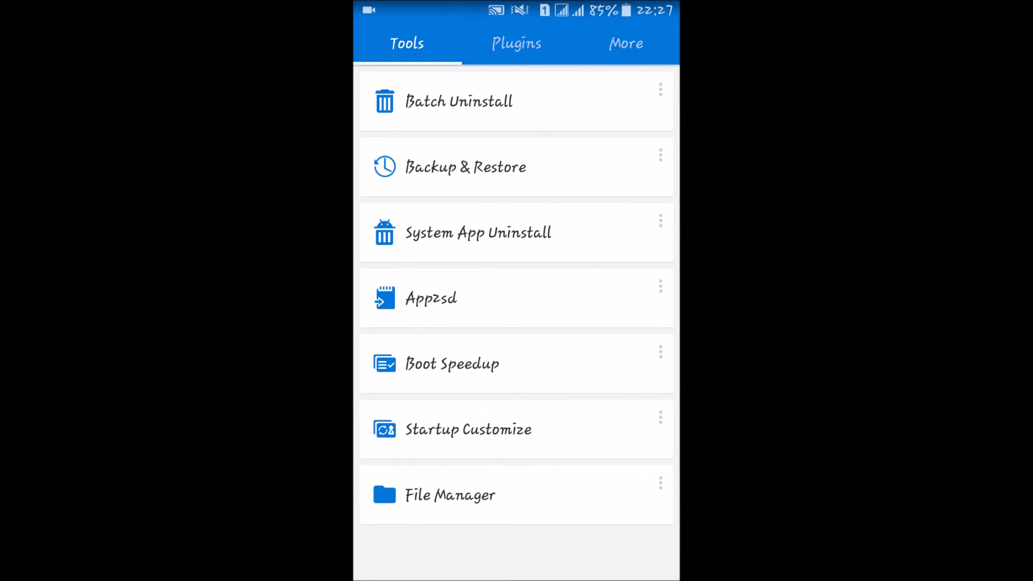
{"action": "left_click", "coordinate": [451, 363]}
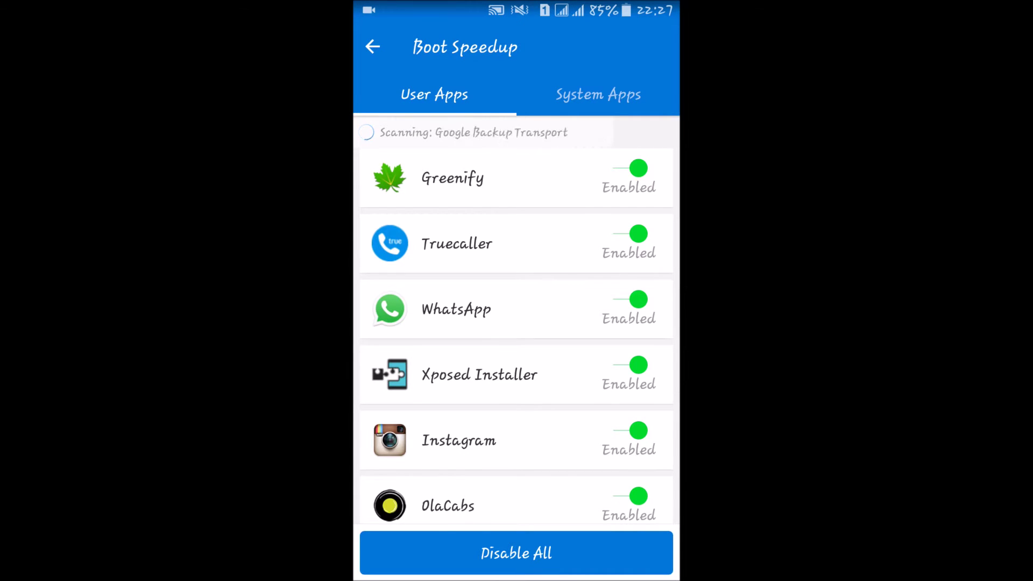
{"action": "scroll", "coordinate": [516, 323], "scroll_direction": "down", "scroll_amount": 10}
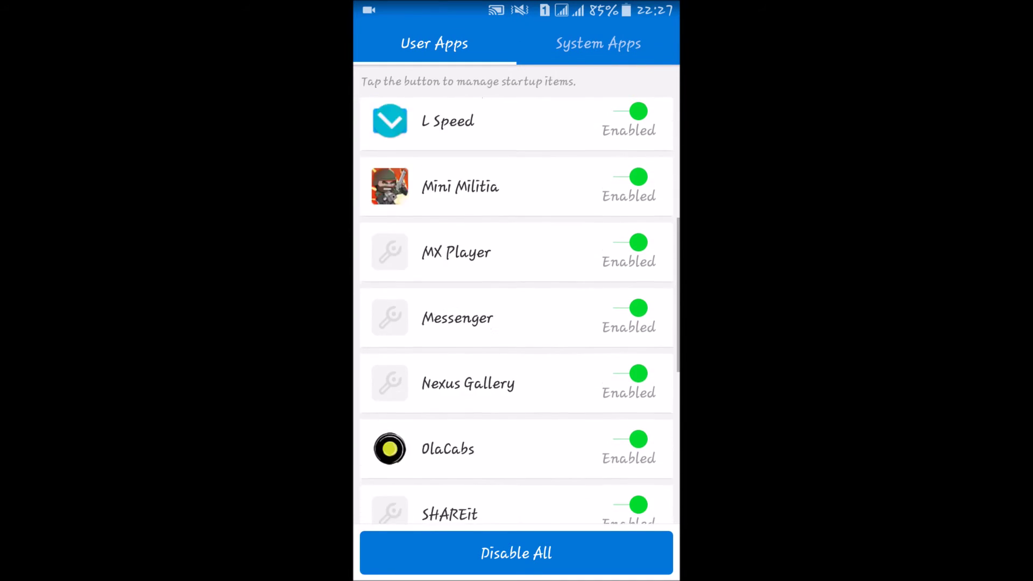
{"action": "scroll", "coordinate": [517, 323], "scroll_direction": "up", "scroll_amount": 5}
{"action": "scroll", "coordinate": [517, 323], "scroll_direction": "down", "scroll_amount": 2}
{"action": "scroll", "coordinate": [516, 323], "scroll_direction": "down", "scroll_amount": 3}
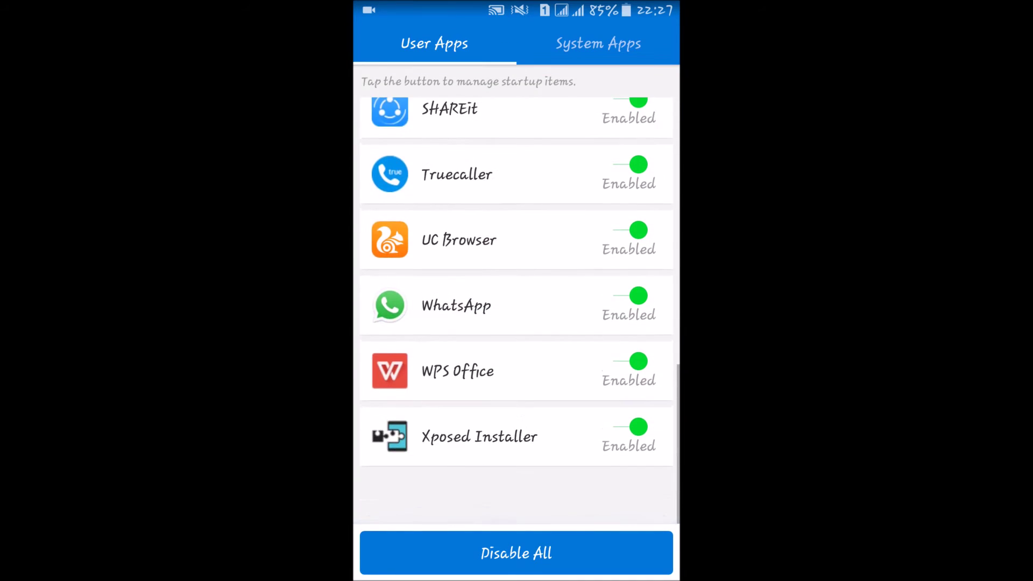
{"action": "scroll", "coordinate": [517, 323], "scroll_direction": "up", "scroll_amount": 10}
{"action": "scroll", "coordinate": [516, 323], "scroll_direction": "down", "scroll_amount": 5}
{"action": "scroll", "coordinate": [517, 323], "scroll_direction": "down", "scroll_amount": 5}
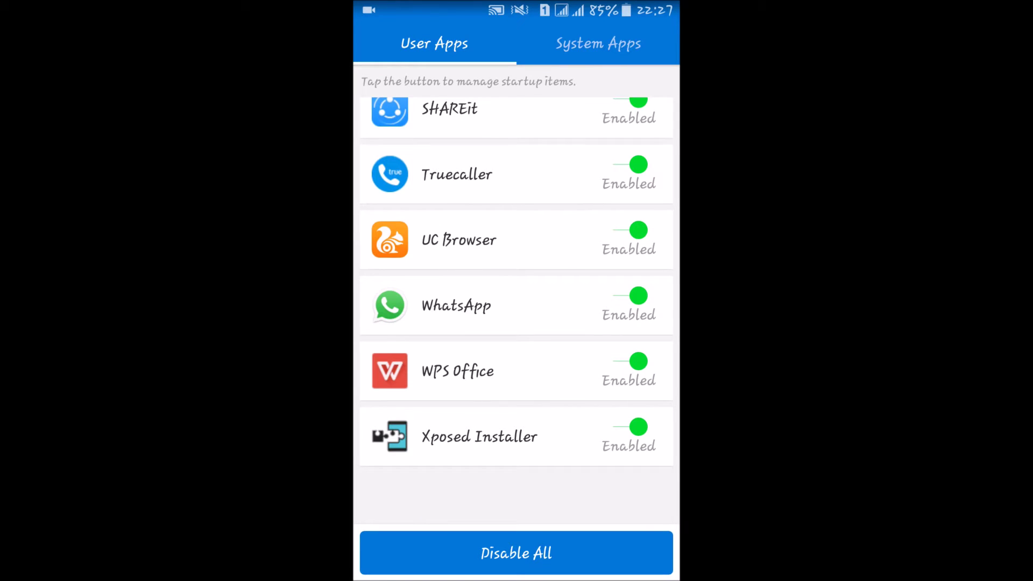
{"action": "scroll", "coordinate": [516, 322], "scroll_direction": "up", "scroll_amount": 2}
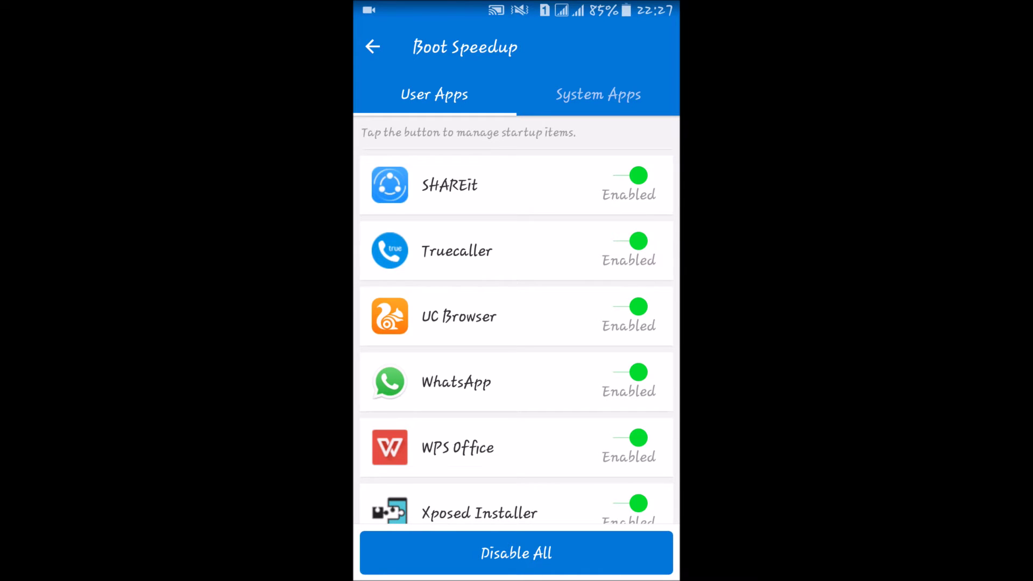
{"action": "scroll", "coordinate": [516, 323], "scroll_direction": "up", "scroll_amount": 5}
{"action": "scroll", "coordinate": [516, 322], "scroll_direction": "down", "scroll_amount": 5}
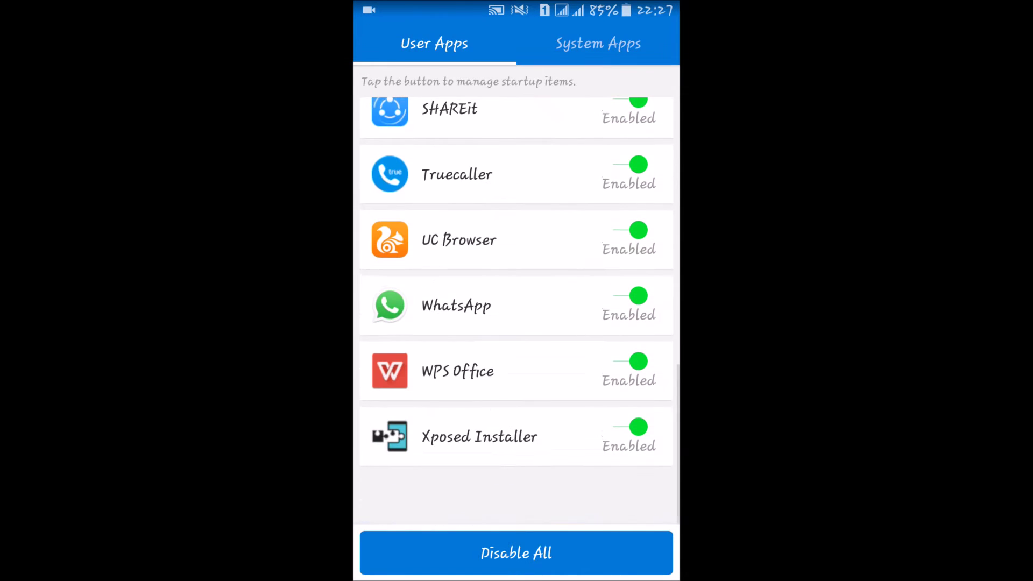
{"action": "scroll", "coordinate": [516, 323], "scroll_direction": "up", "scroll_amount": 2}
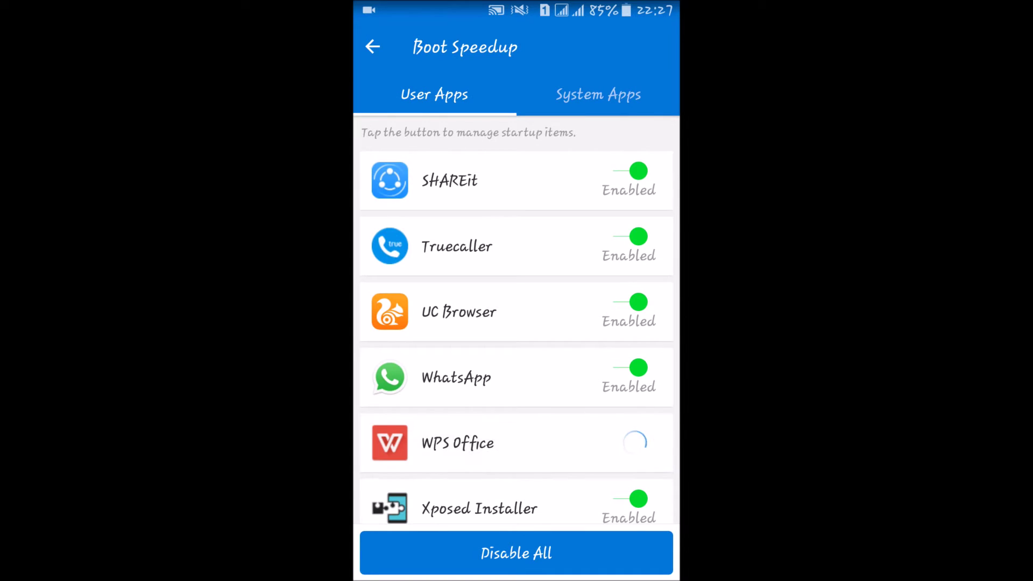
{"action": "scroll", "coordinate": [517, 324], "scroll_direction": "up", "scroll_amount": 1}
{"action": "scroll", "coordinate": [516, 323], "scroll_direction": "up", "scroll_amount": 1}
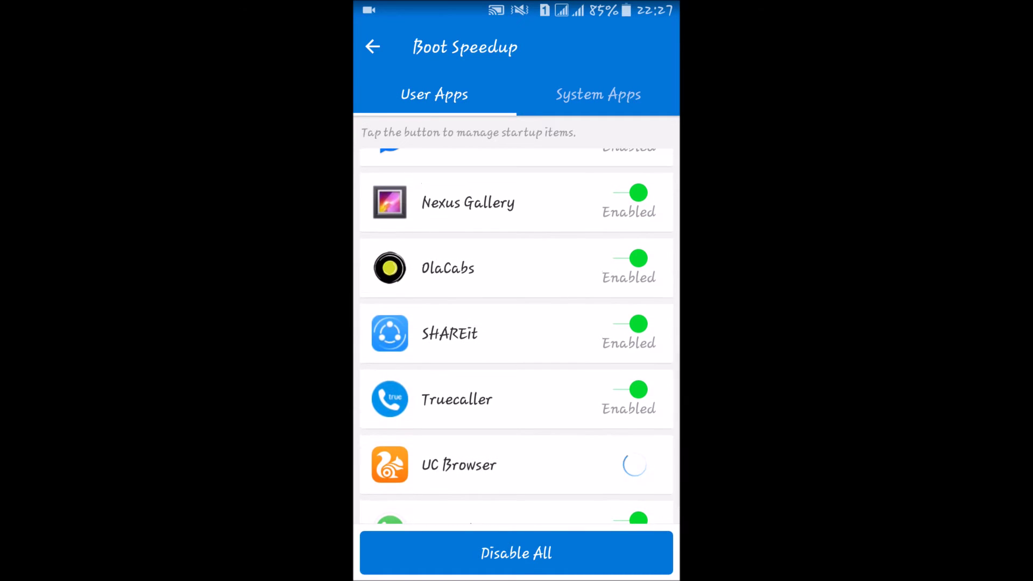
{"action": "scroll", "coordinate": [517, 323], "scroll_direction": "up", "scroll_amount": 1}
{"action": "scroll", "coordinate": [516, 323], "scroll_direction": "up", "scroll_amount": 1}
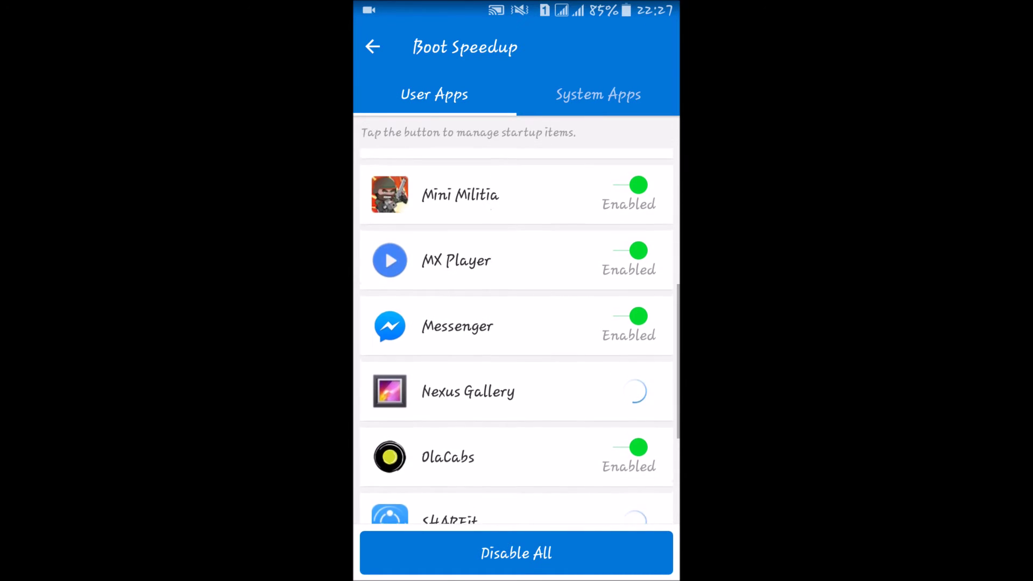
{"action": "scroll", "coordinate": [517, 322], "scroll_direction": "up", "scroll_amount": 1}
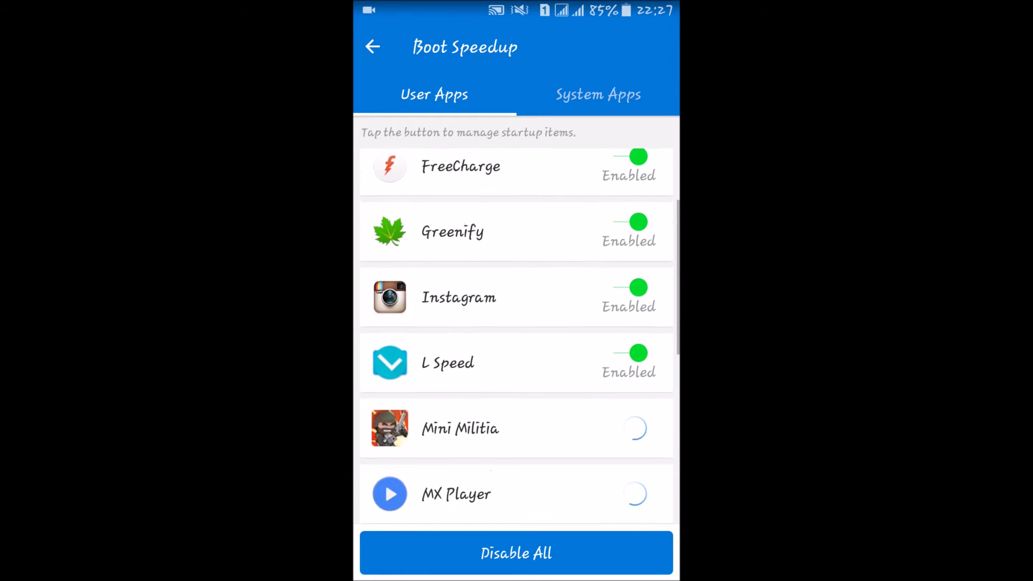
{"action": "scroll", "coordinate": [517, 337], "scroll_direction": "up", "scroll_amount": 3}
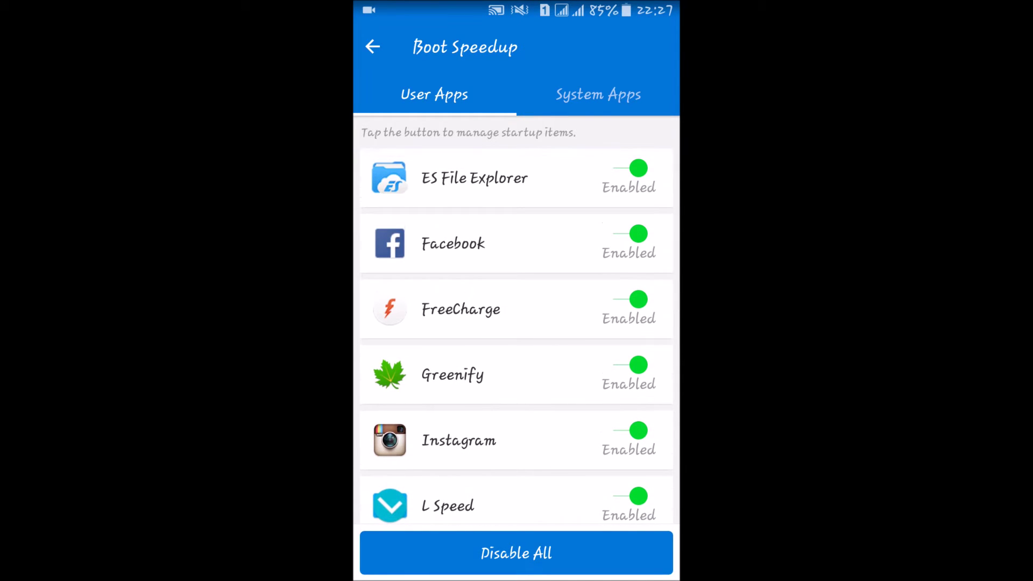
{"action": "scroll", "coordinate": [517, 323], "scroll_direction": "down", "scroll_amount": 10}
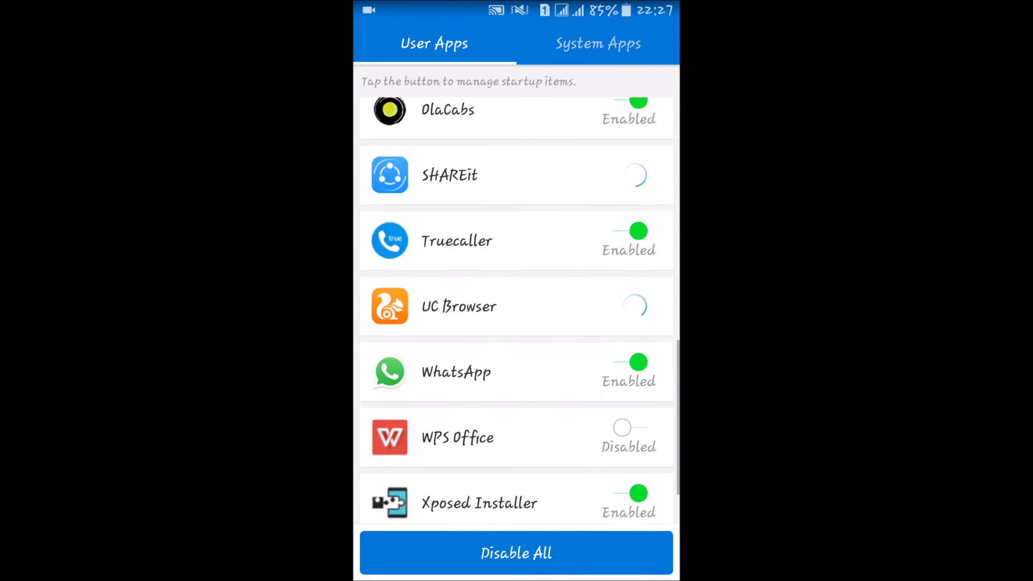
{"action": "scroll", "coordinate": [516, 323], "scroll_direction": "up", "scroll_amount": 2}
{"action": "scroll", "coordinate": [516, 323], "scroll_direction": "down", "scroll_amount": 2}
{"action": "scroll", "coordinate": [516, 323], "scroll_direction": "up", "scroll_amount": 2}
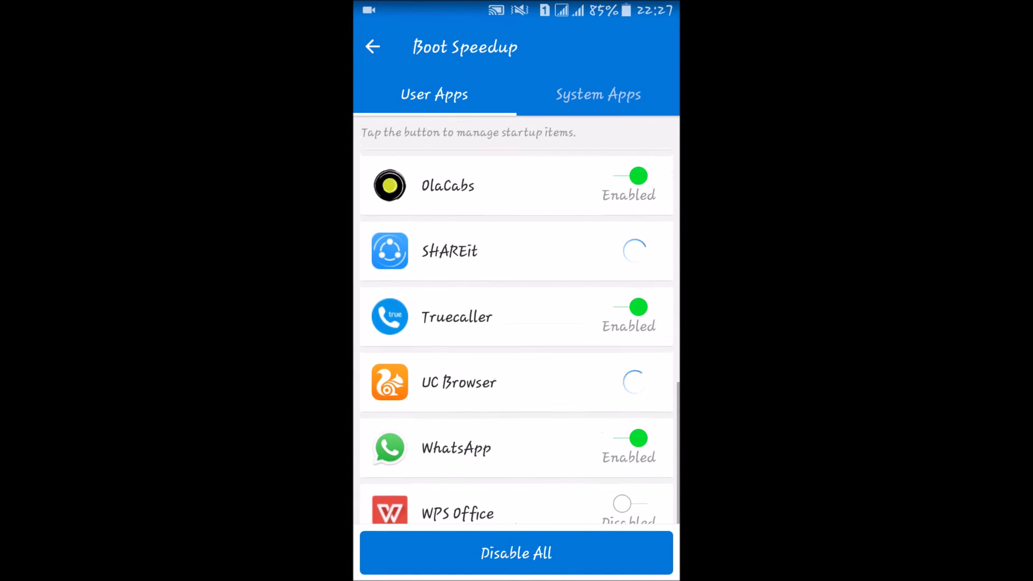
{"action": "scroll", "coordinate": [516, 323], "scroll_direction": "down", "scroll_amount": 2}
{"action": "scroll", "coordinate": [517, 323], "scroll_direction": "up", "scroll_amount": 2}
{"action": "scroll", "coordinate": [516, 322], "scroll_direction": "up", "scroll_amount": 3}
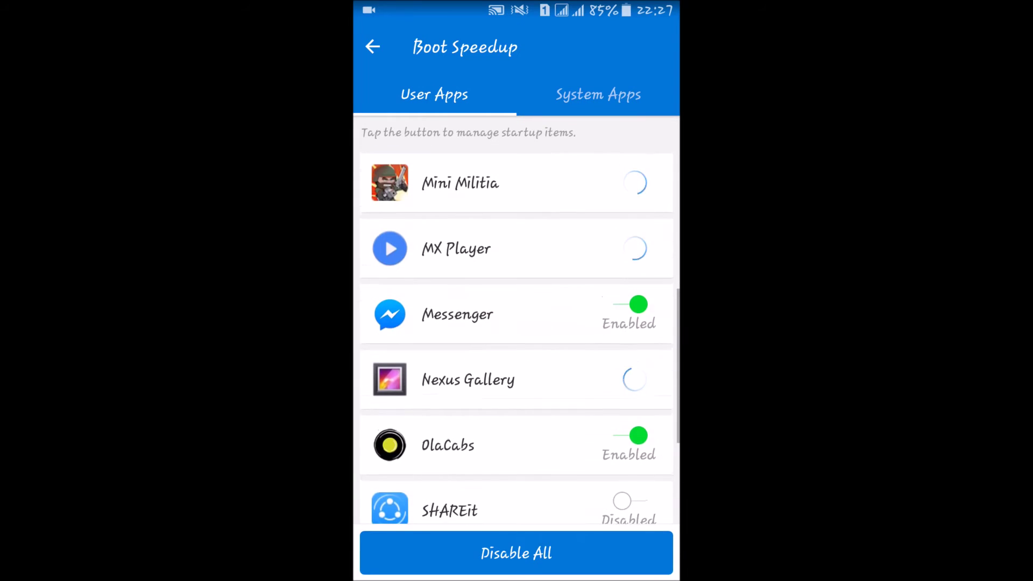
{"action": "scroll", "coordinate": [517, 323], "scroll_direction": "up", "scroll_amount": 1}
{"action": "scroll", "coordinate": [516, 323], "scroll_direction": "down", "scroll_amount": 3}
{"action": "scroll", "coordinate": [516, 323], "scroll_direction": "up", "scroll_amount": 1}
{"action": "scroll", "coordinate": [517, 323], "scroll_direction": "up", "scroll_amount": 2}
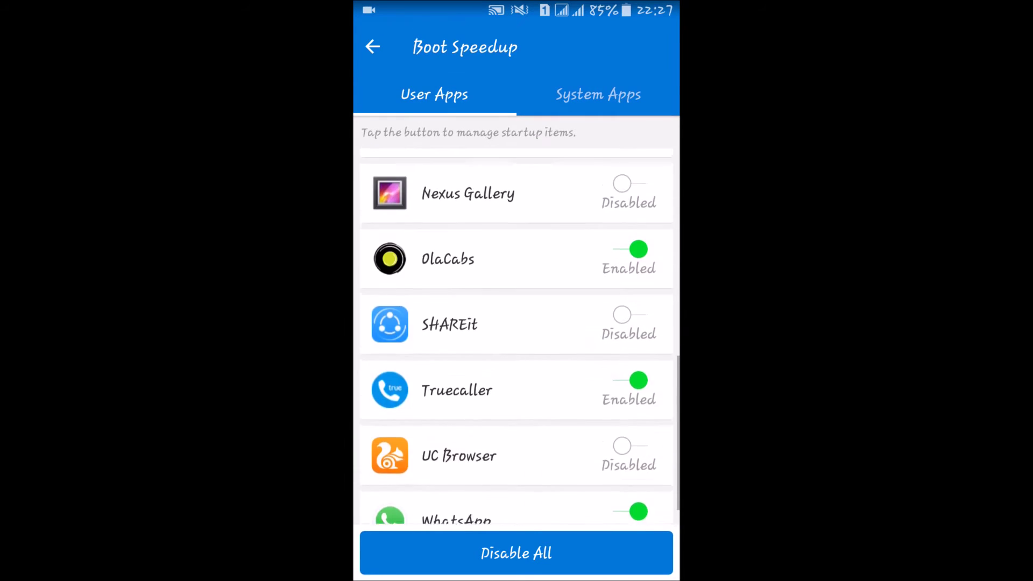
{"action": "scroll", "coordinate": [517, 322], "scroll_direction": "up", "scroll_amount": 3}
{"action": "scroll", "coordinate": [517, 323], "scroll_direction": "up", "scroll_amount": 2}
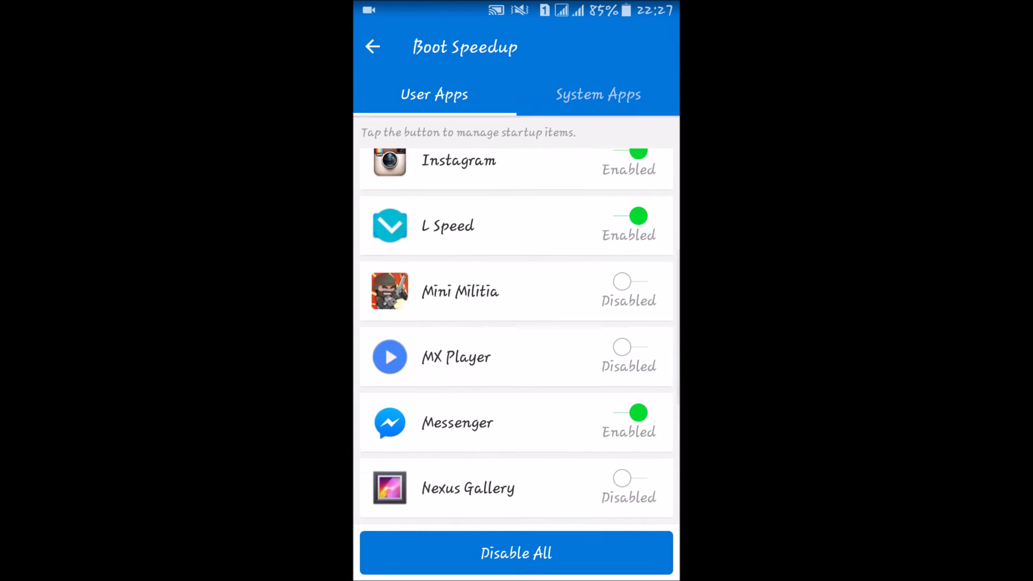
{"action": "scroll", "coordinate": [517, 323], "scroll_direction": "up", "scroll_amount": 3}
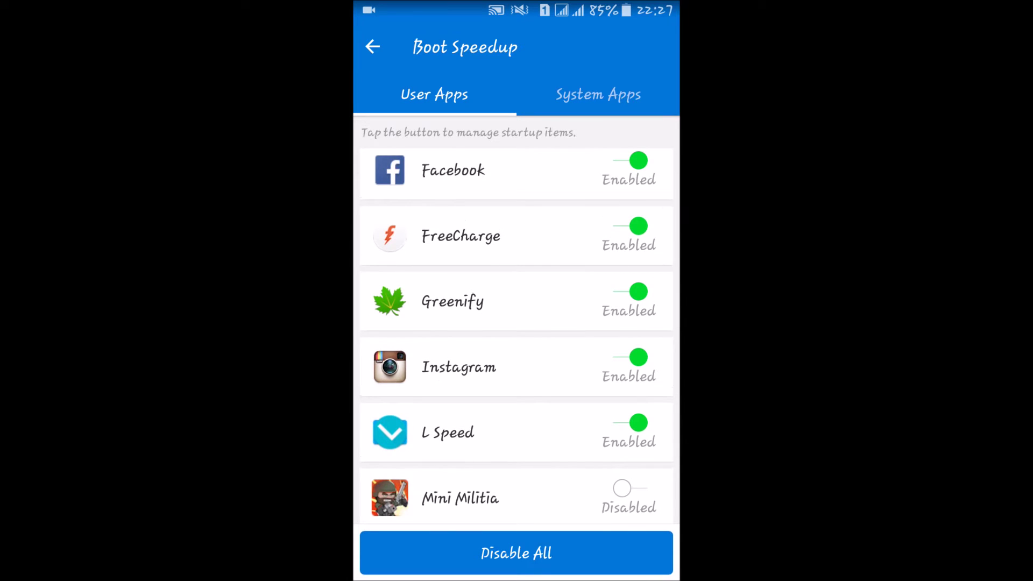
{"action": "scroll", "coordinate": [516, 323], "scroll_direction": "up", "scroll_amount": 1}
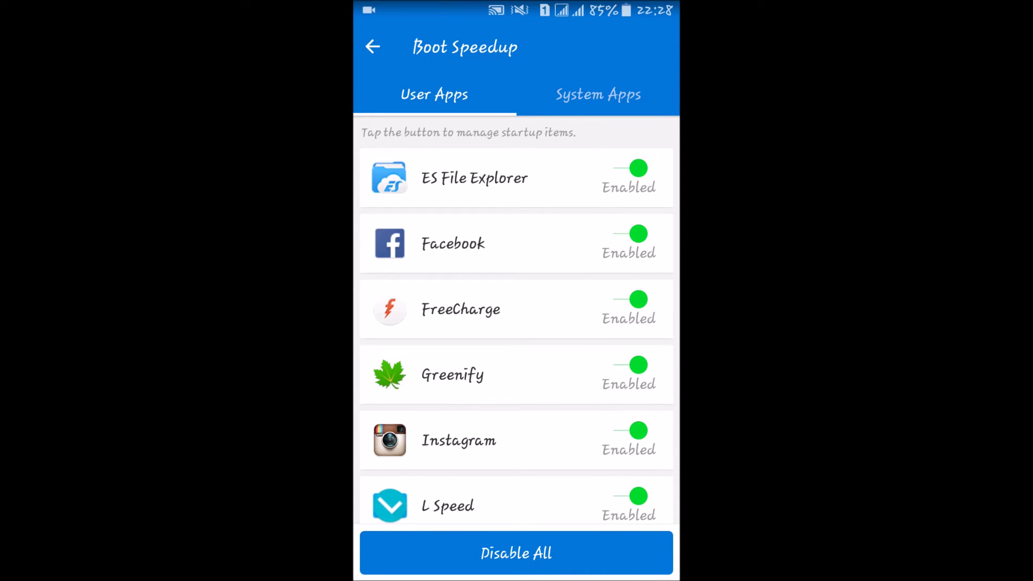
- Show Boot Speedup's system apps and disable YouTube from starting at boot
{"action": "left_click", "coordinate": [597, 95]}
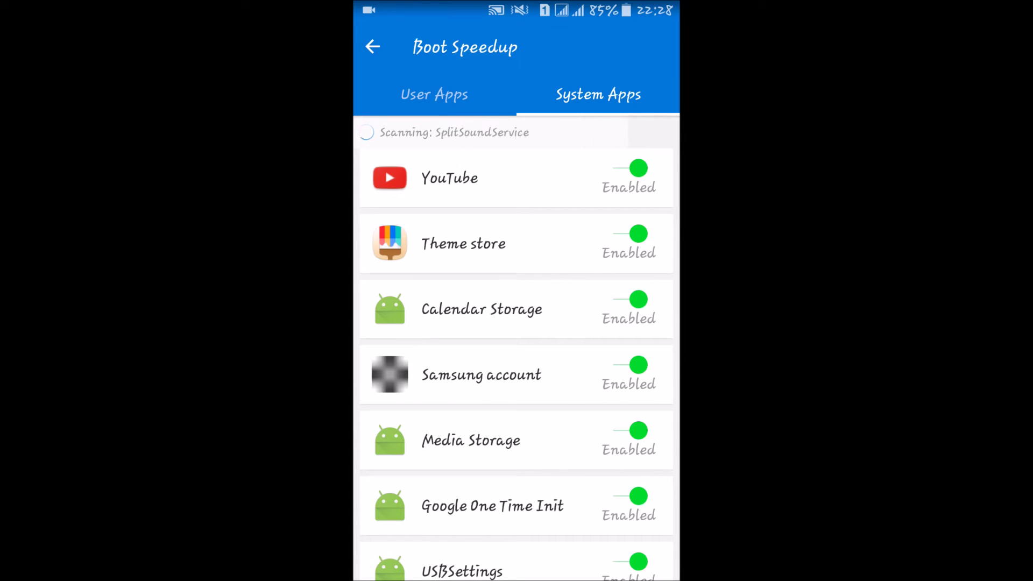
{"action": "scroll", "coordinate": [516, 323], "scroll_direction": "down", "scroll_amount": 2}
{"action": "scroll", "coordinate": [517, 323], "scroll_direction": "down", "scroll_amount": 4}
{"action": "scroll", "coordinate": [517, 323], "scroll_direction": "down", "scroll_amount": 8}
{"action": "scroll", "coordinate": [517, 322], "scroll_direction": "down", "scroll_amount": 10}
{"action": "scroll", "coordinate": [517, 323], "scroll_direction": "down", "scroll_amount": 5}
{"action": "scroll", "coordinate": [516, 323], "scroll_direction": "up", "scroll_amount": 1}
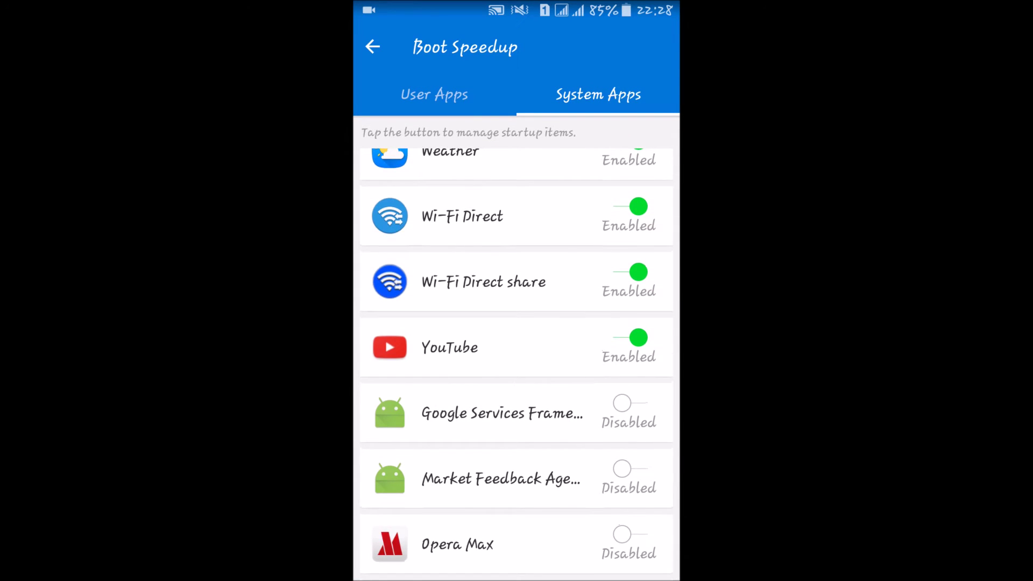
{"action": "scroll", "coordinate": [517, 364], "scroll_direction": "up", "scroll_amount": 1}
{"action": "scroll", "coordinate": [516, 364], "scroll_direction": "down", "scroll_amount": 2}
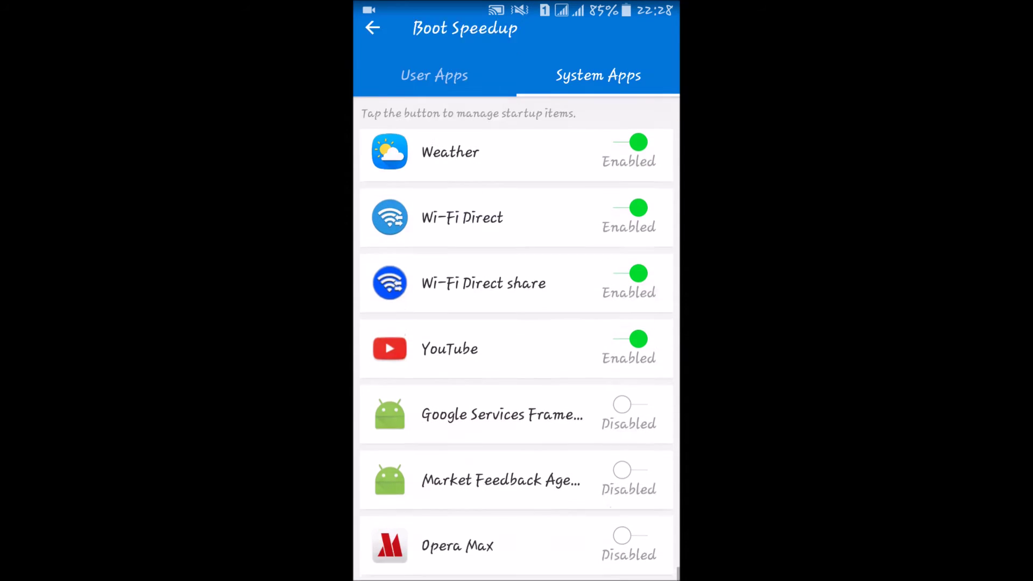
{"action": "scroll", "coordinate": [516, 363], "scroll_direction": "up", "scroll_amount": 2}
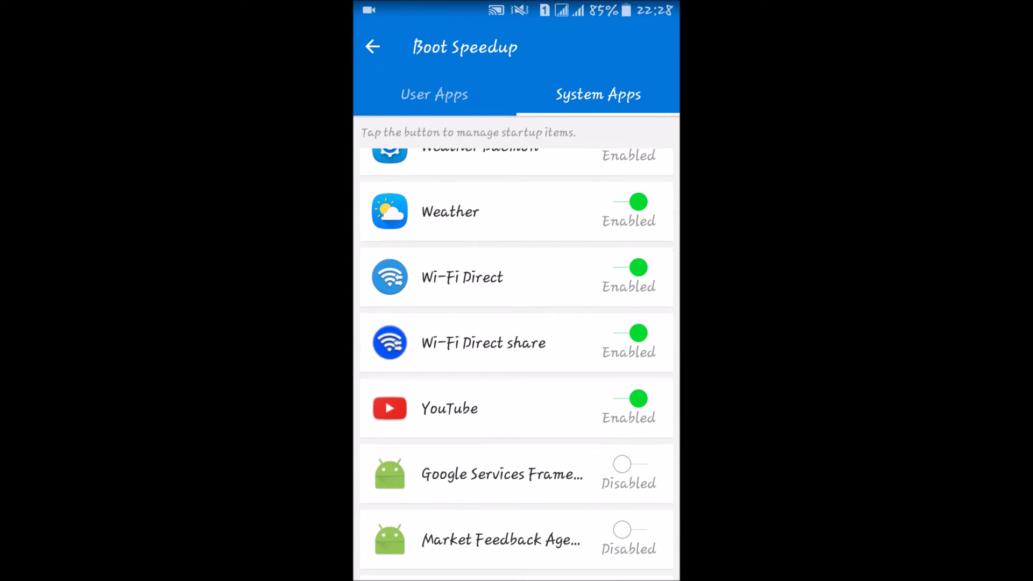
{"action": "left_click", "coordinate": [630, 403]}
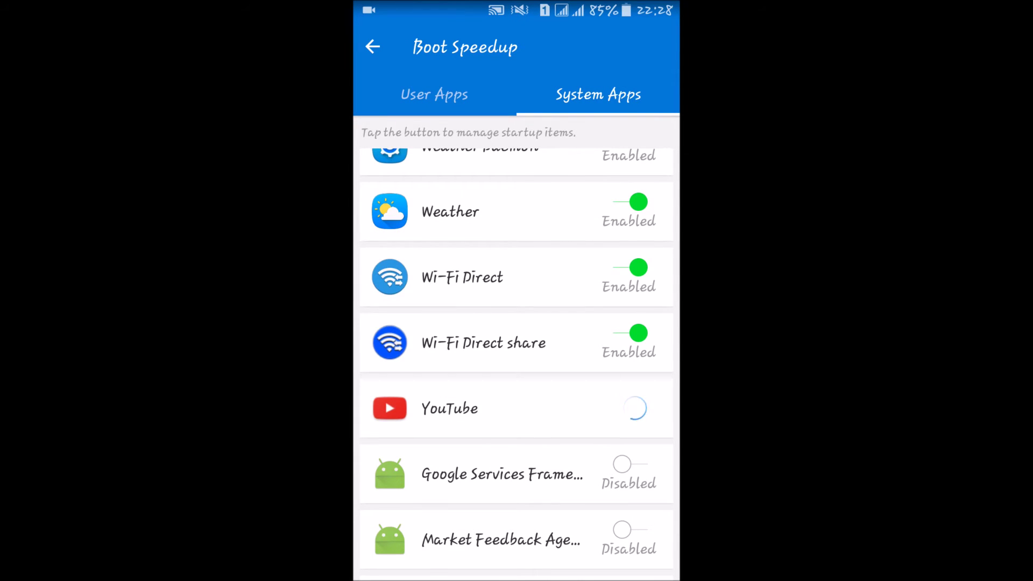
{"action": "scroll", "coordinate": [516, 363], "scroll_direction": "up", "scroll_amount": 3}
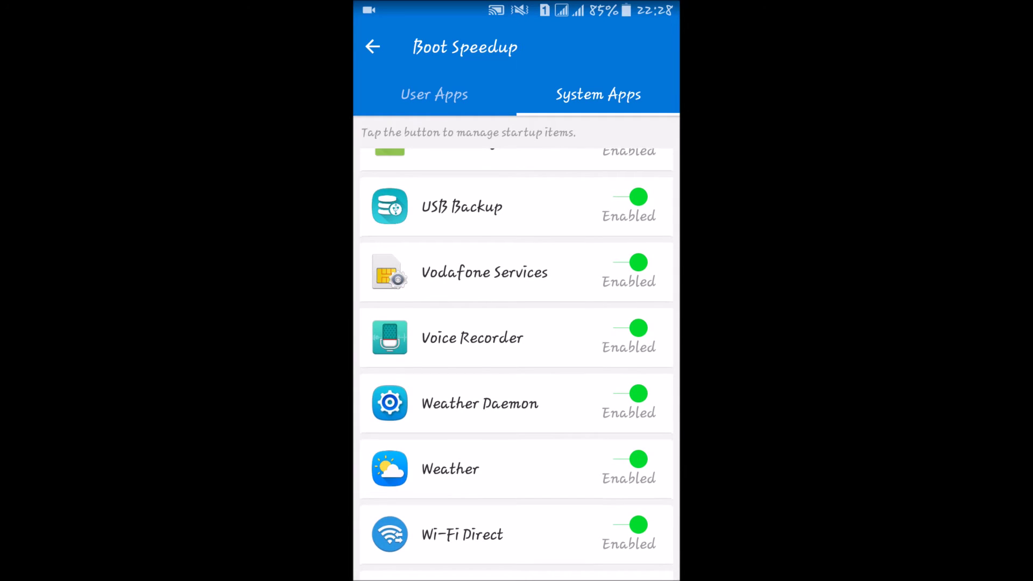
{"action": "scroll", "coordinate": [517, 364], "scroll_direction": "up", "scroll_amount": 2}
{"action": "scroll", "coordinate": [517, 363], "scroll_direction": "up", "scroll_amount": 2}
{"action": "scroll", "coordinate": [516, 364], "scroll_direction": "up", "scroll_amount": 3}
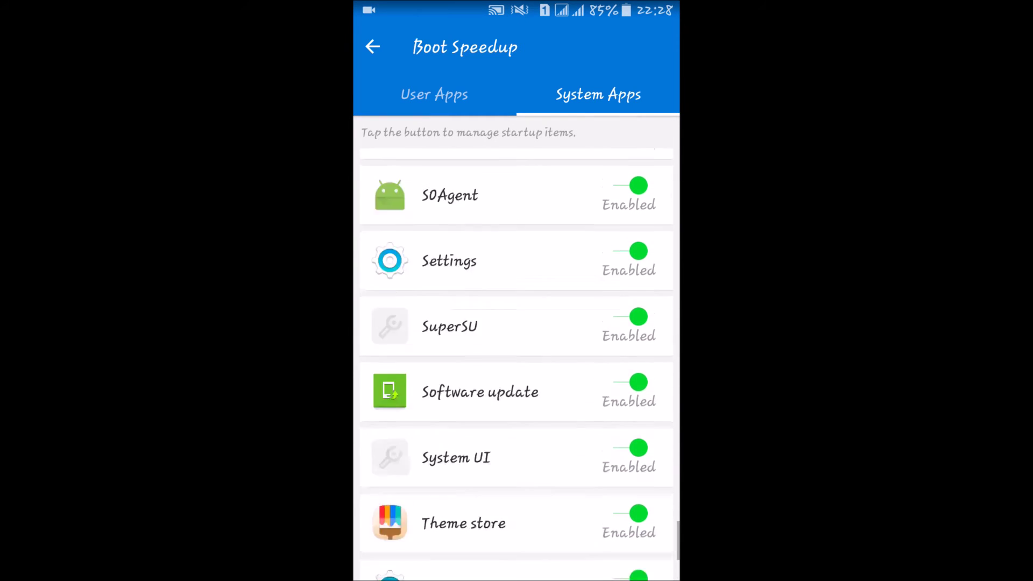
{"action": "scroll", "coordinate": [517, 363], "scroll_direction": "up", "scroll_amount": 3}
{"action": "scroll", "coordinate": [517, 363], "scroll_direction": "up", "scroll_amount": 2}
{"action": "scroll", "coordinate": [516, 364], "scroll_direction": "up", "scroll_amount": 3}
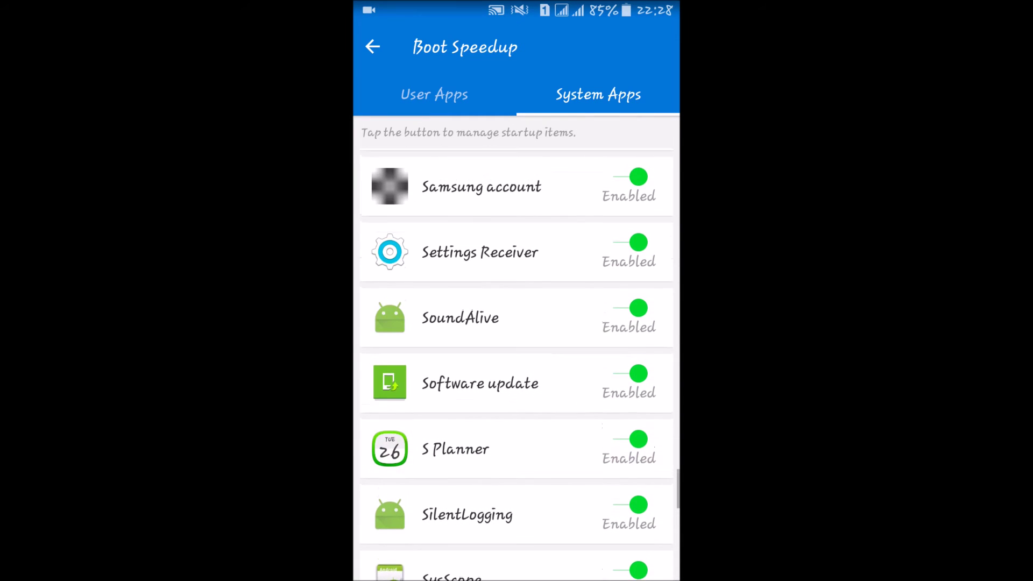
{"action": "scroll", "coordinate": [517, 363], "scroll_direction": "up", "scroll_amount": 2}
{"action": "scroll", "coordinate": [517, 364], "scroll_direction": "up", "scroll_amount": 3}
{"action": "scroll", "coordinate": [517, 363], "scroll_direction": "up", "scroll_amount": 1}
{"action": "scroll", "coordinate": [517, 363], "scroll_direction": "up", "scroll_amount": 2}
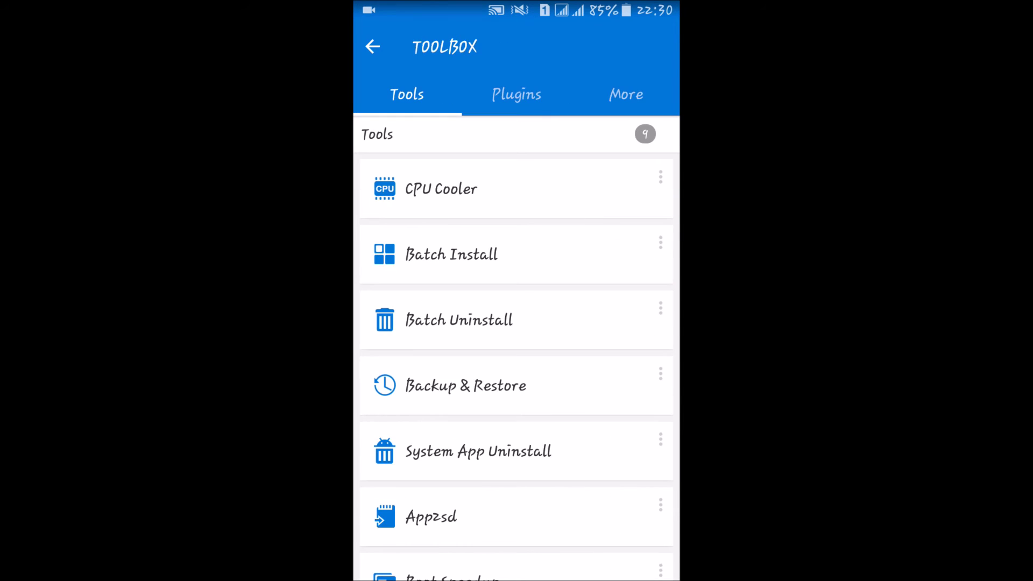
{"action": "scroll", "coordinate": [516, 363], "scroll_direction": "down", "scroll_amount": 2}
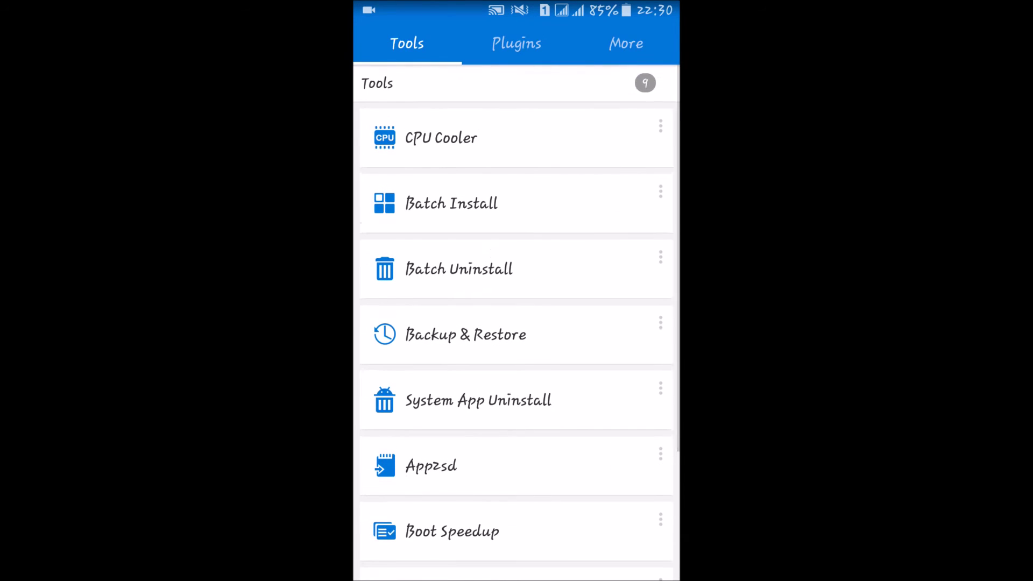
{"action": "scroll", "coordinate": [517, 363], "scroll_direction": "down", "scroll_amount": 3}
{"action": "scroll", "coordinate": [516, 323], "scroll_direction": "up", "scroll_amount": 2}
{"action": "scroll", "coordinate": [517, 323], "scroll_direction": "up", "scroll_amount": 3}
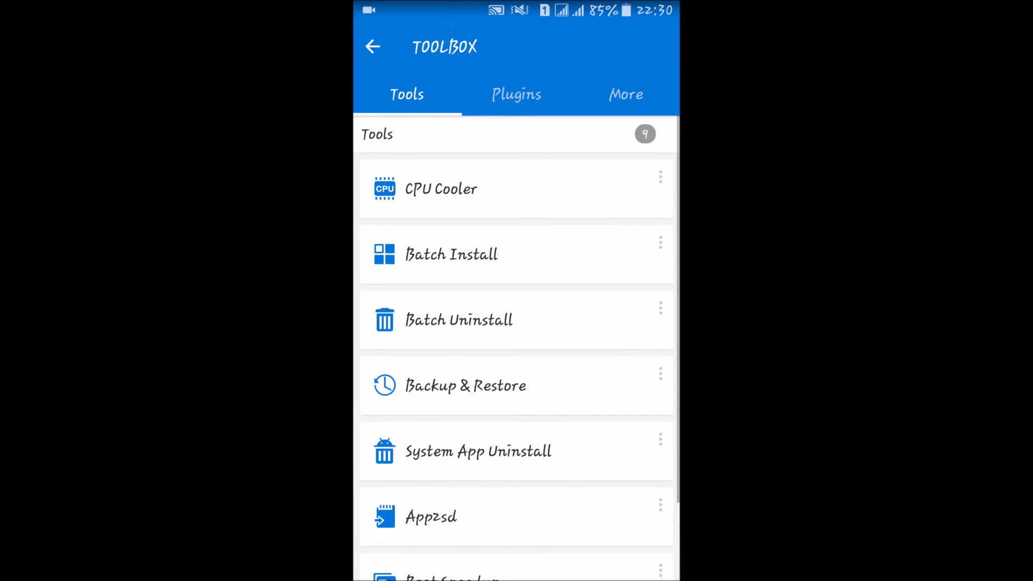
{"action": "scroll", "coordinate": [517, 323], "scroll_direction": "down", "scroll_amount": 1}
{"action": "scroll", "coordinate": [516, 323], "scroll_direction": "up", "scroll_amount": 1}
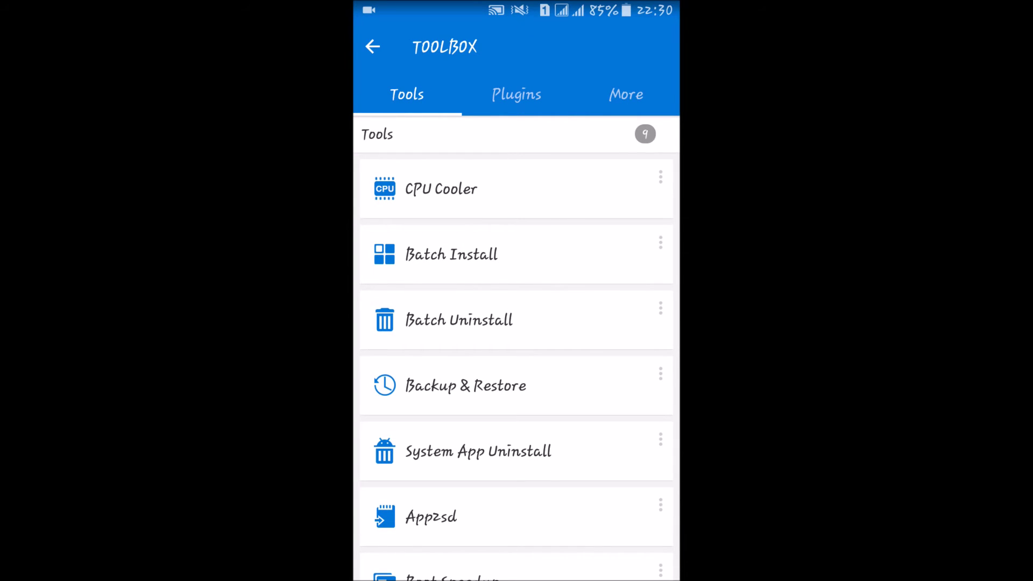
{"action": "scroll", "coordinate": [517, 323], "scroll_direction": "down", "scroll_amount": 1}
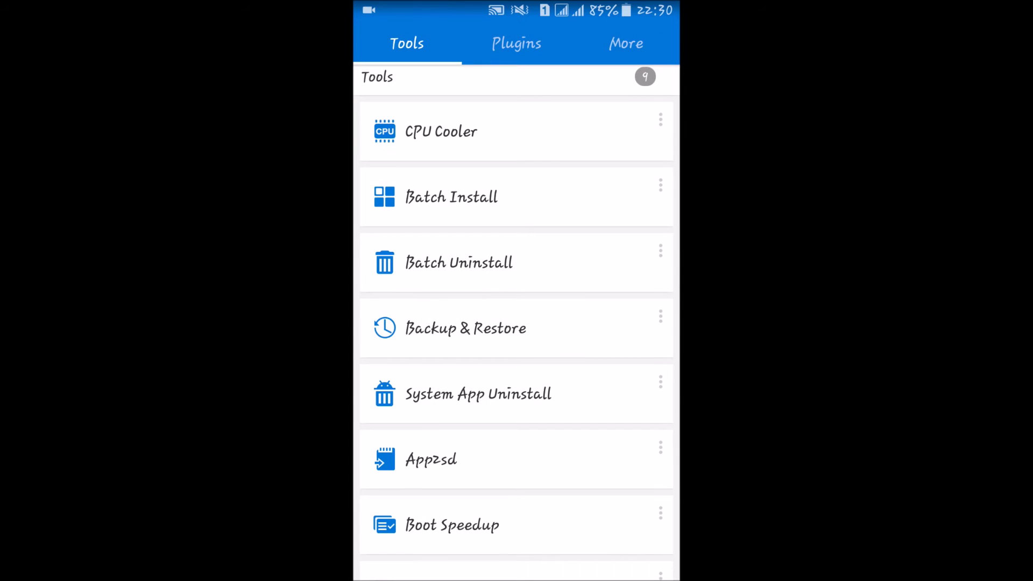
{"action": "scroll", "coordinate": [516, 324], "scroll_direction": "down", "scroll_amount": 2}
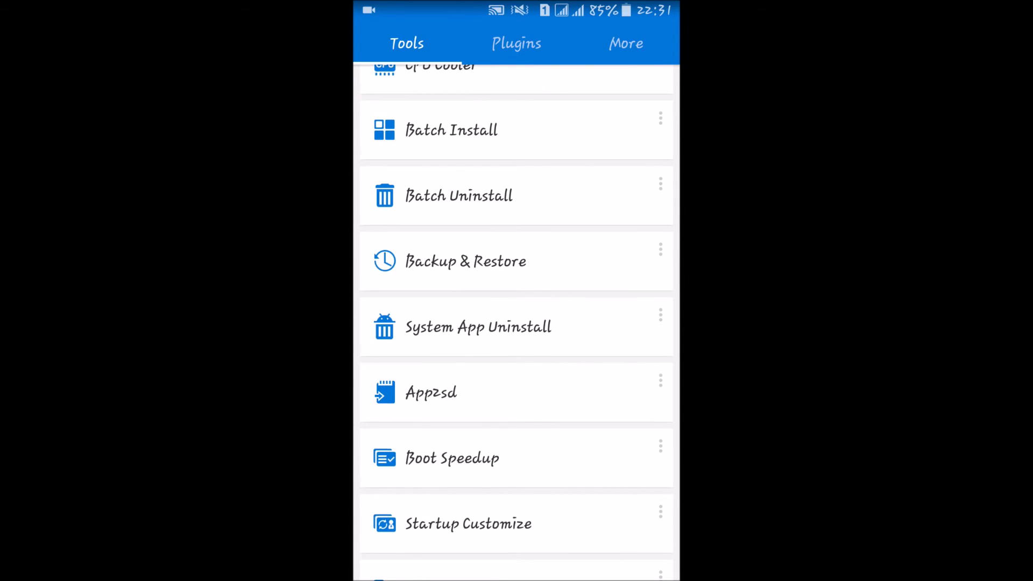
{"action": "scroll", "coordinate": [517, 323], "scroll_direction": "down", "scroll_amount": 2}
- Look over Backup & Restore, including its Restore tab, then return to Tools
{"action": "left_click", "coordinate": [466, 172]}
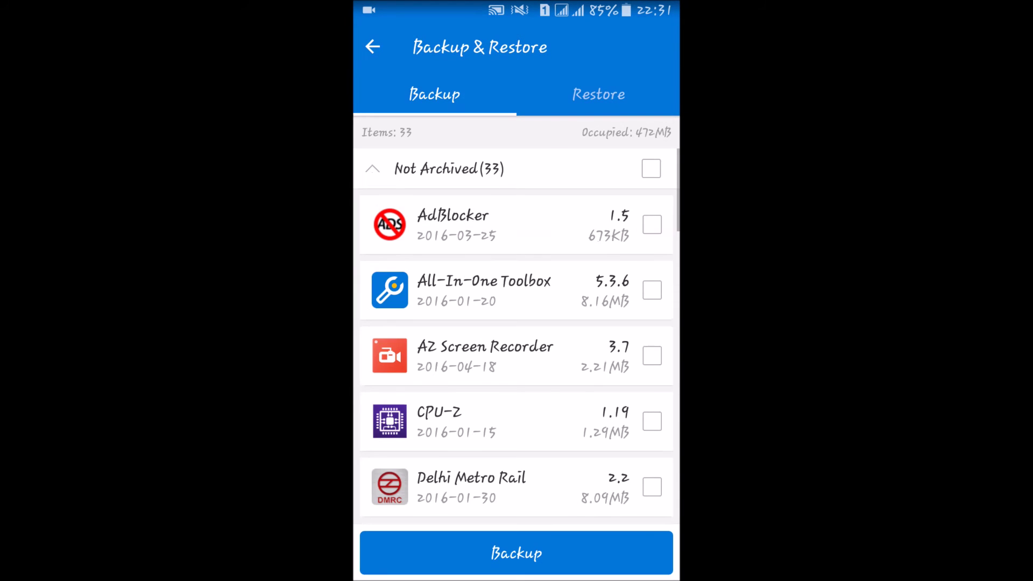
{"action": "scroll", "coordinate": [517, 323], "scroll_direction": "down", "scroll_amount": 10}
{"action": "scroll", "coordinate": [516, 322], "scroll_direction": "up", "scroll_amount": 15}
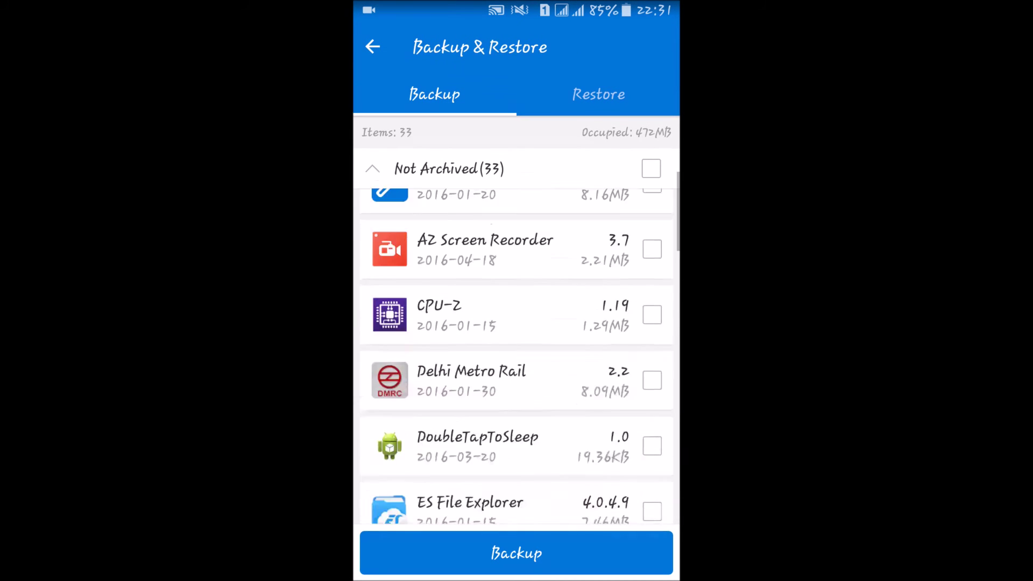
{"action": "scroll", "coordinate": [516, 324], "scroll_direction": "up", "scroll_amount": 2}
{"action": "left_click", "coordinate": [598, 93]}
{"action": "left_click", "coordinate": [371, 46]}
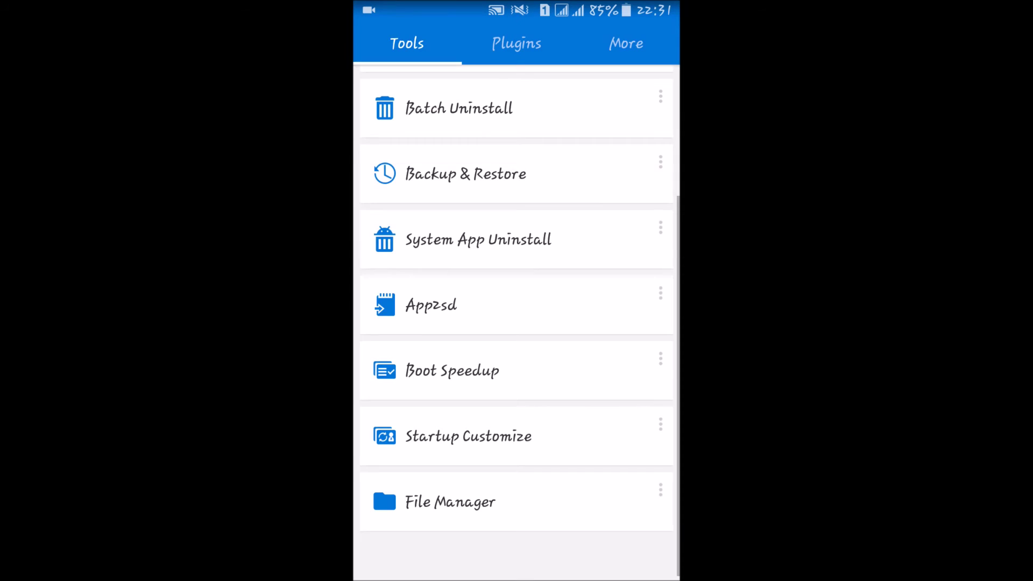
{"action": "scroll", "coordinate": [517, 323], "scroll_direction": "up", "scroll_amount": 1}
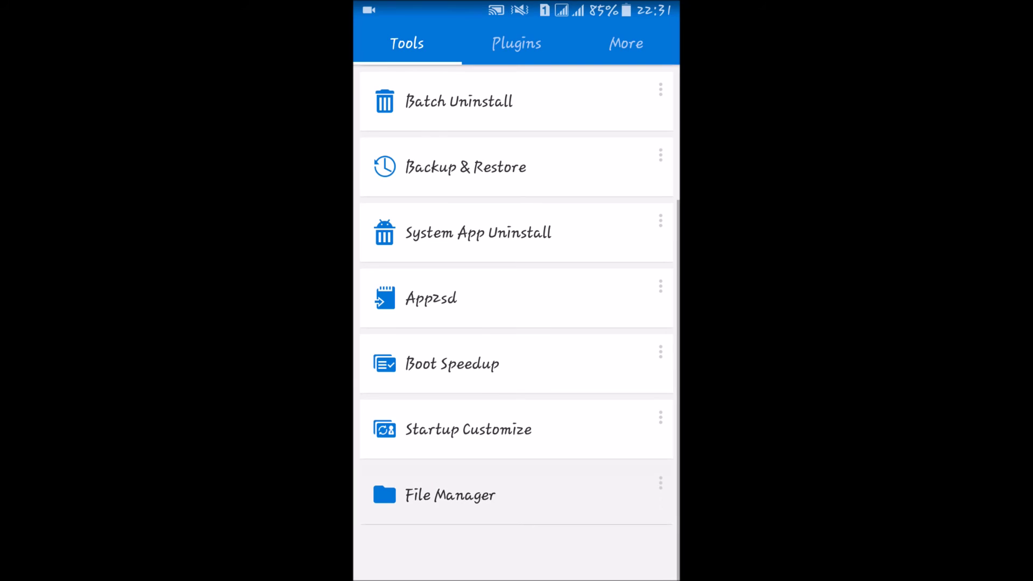
{"action": "scroll", "coordinate": [517, 347], "scroll_direction": "down", "scroll_amount": 3}
{"action": "scroll", "coordinate": [517, 347], "scroll_direction": "down", "scroll_amount": 5}
{"action": "scroll", "coordinate": [516, 348], "scroll_direction": "up", "scroll_amount": 5}
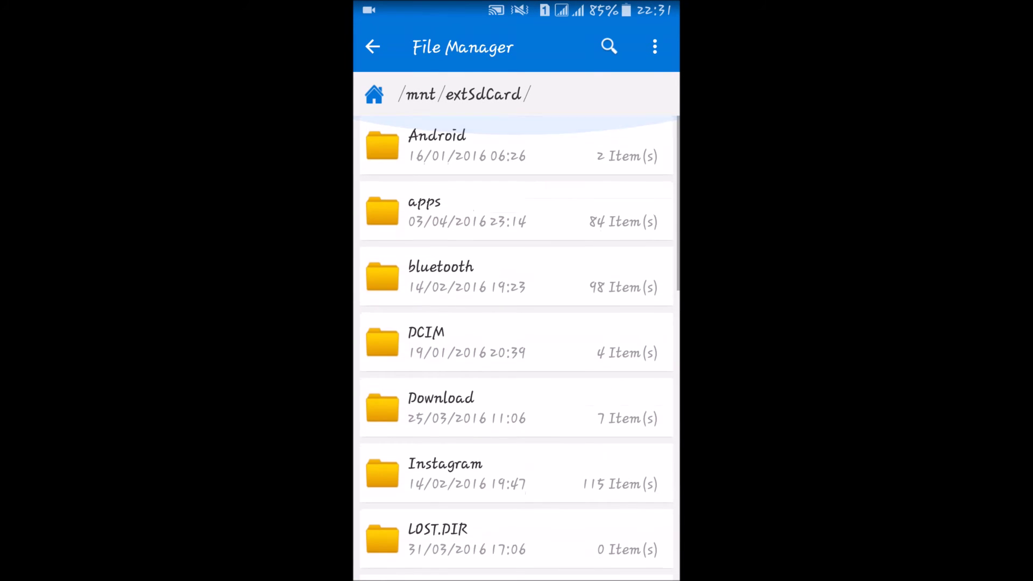
- Close File Manager, look over the Plugins list, and return to the home dashboard
{"action": "left_click", "coordinate": [373, 46]}
{"action": "left_click", "coordinate": [516, 95]}
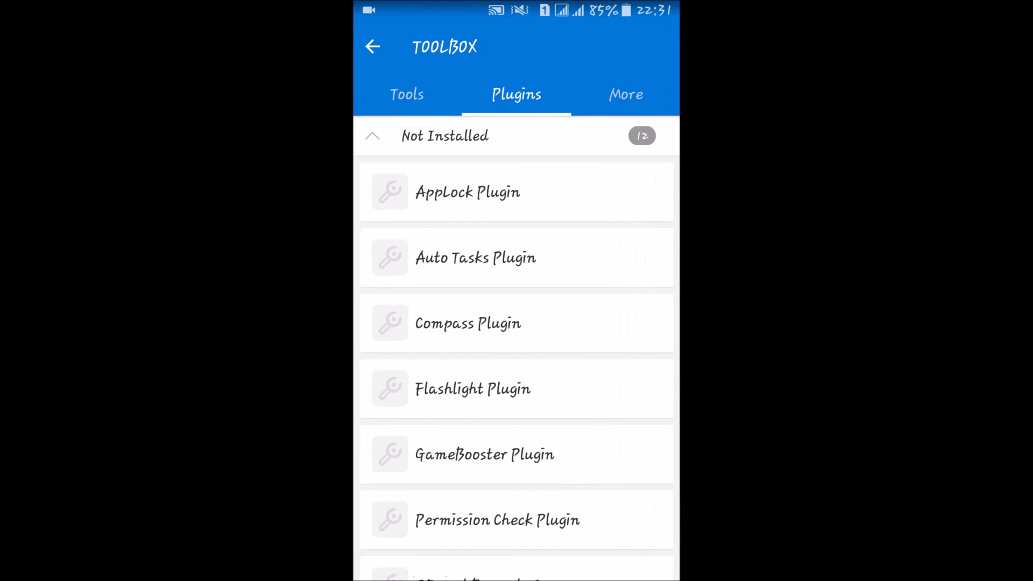
{"action": "scroll", "coordinate": [516, 348], "scroll_direction": "down", "scroll_amount": 1}
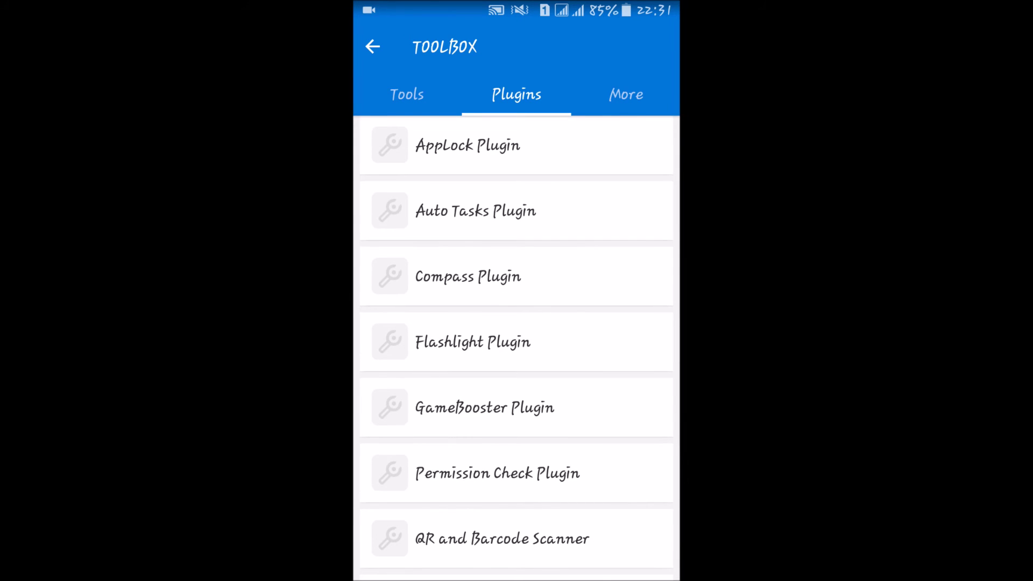
{"action": "scroll", "coordinate": [517, 347], "scroll_direction": "down", "scroll_amount": 2}
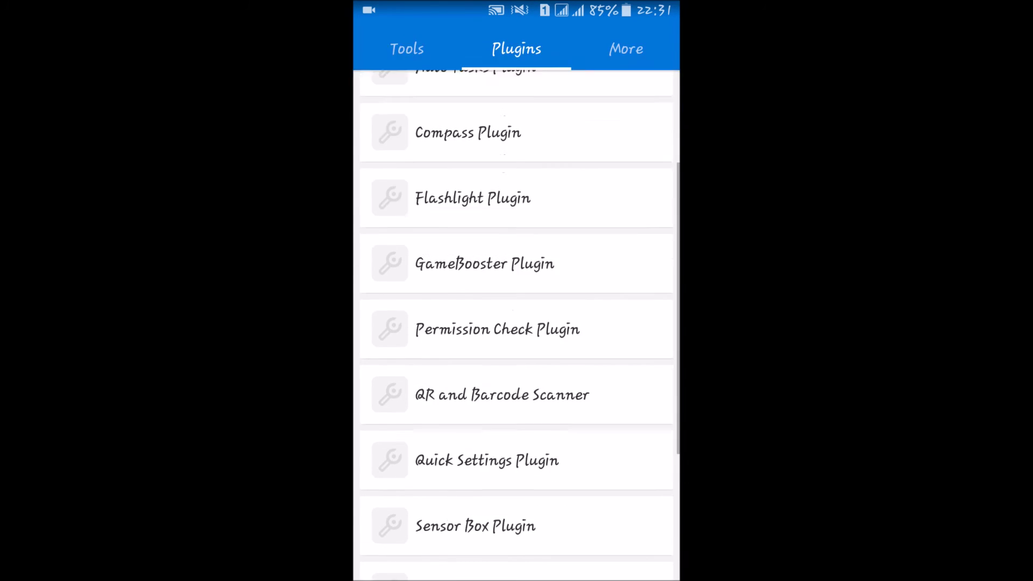
{"action": "scroll", "coordinate": [516, 347], "scroll_direction": "up", "scroll_amount": 3}
{"action": "left_click", "coordinate": [372, 46]}
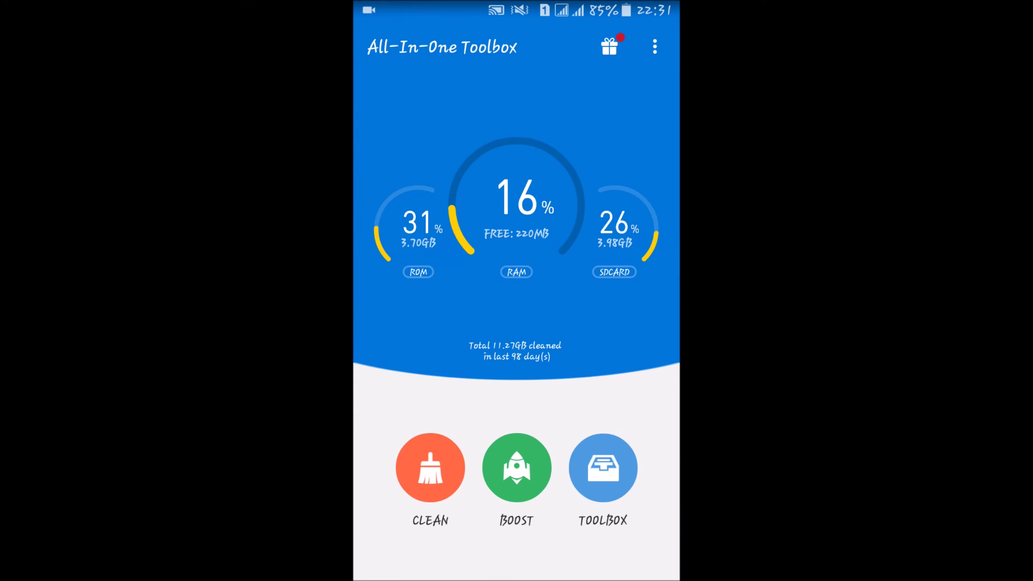
{"action": "left_click", "coordinate": [431, 467]}
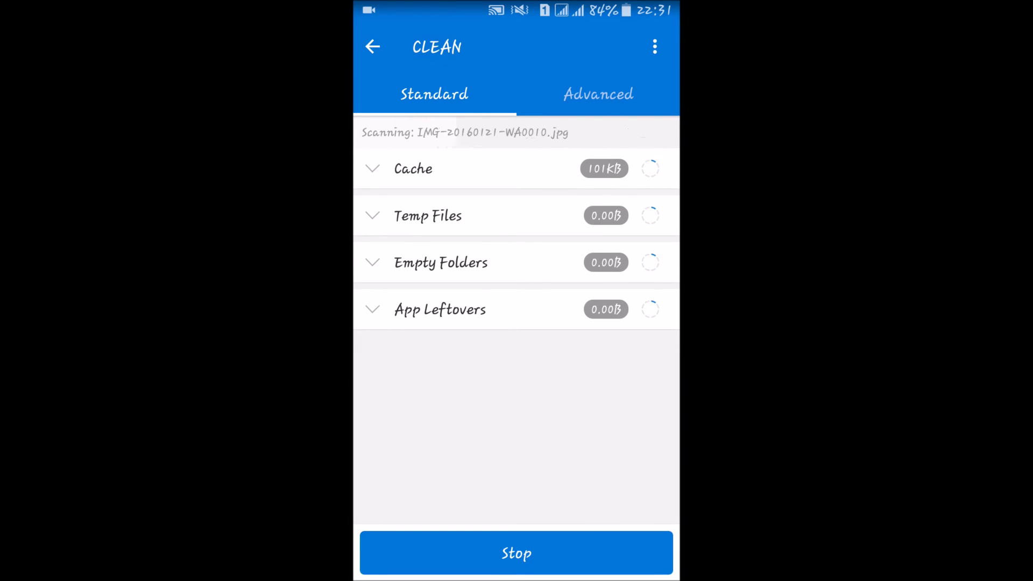
{"action": "left_click", "coordinate": [516, 553]}
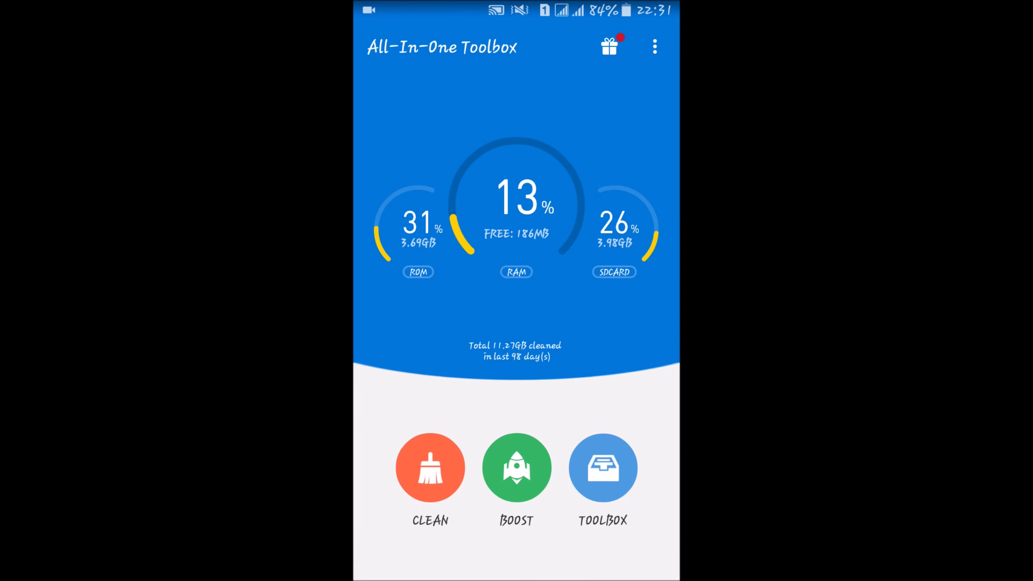